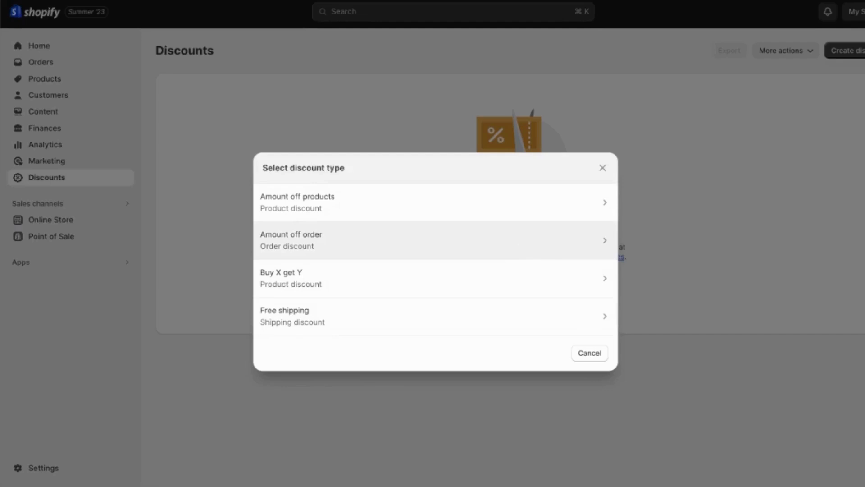
Start an amount-off-order discount and enter SUMMER20 as its discount code
click(435, 240)
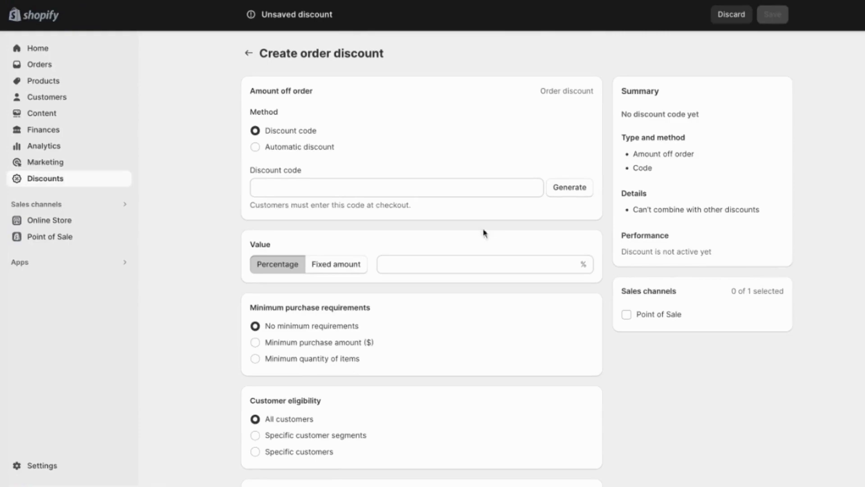
click(337, 185)
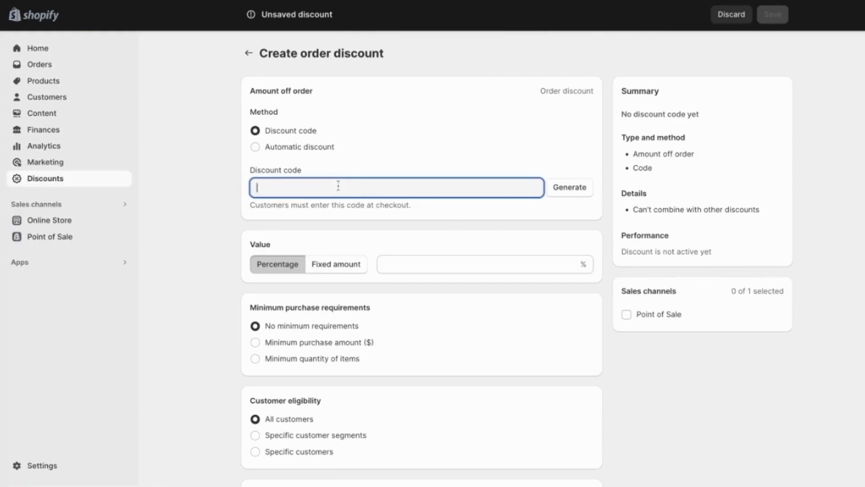
text(SUMMER20)
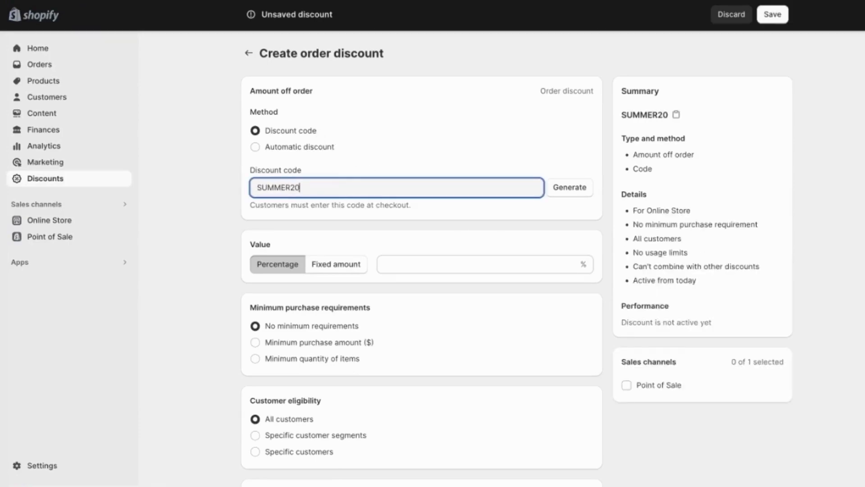
Generate a random discount code, then paste SUMMER20 back in its place
click(570, 190)
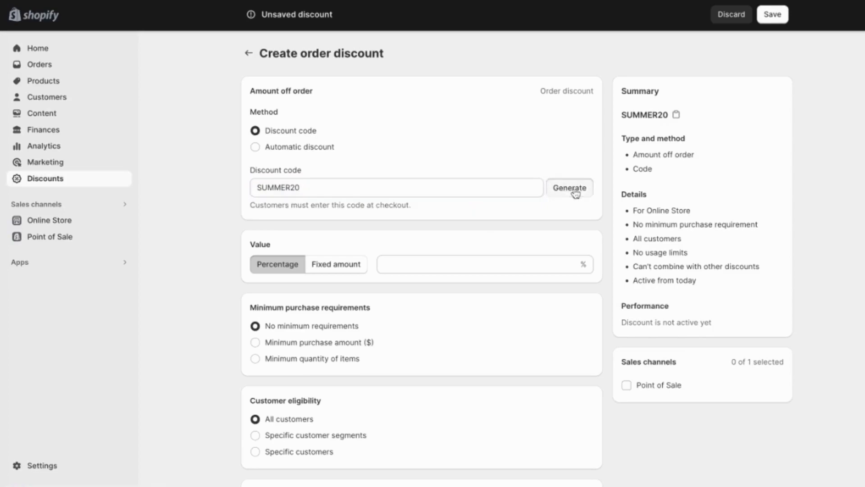
click(511, 186)
key(ctrl+a)
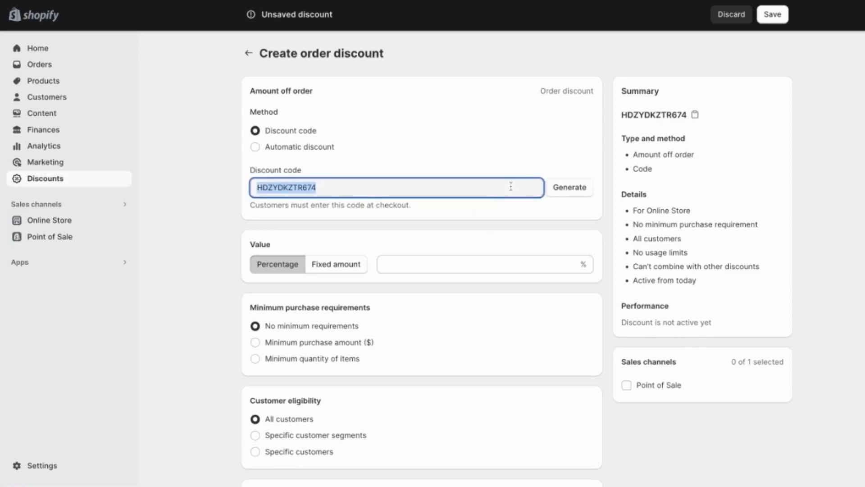
text(SUMMER20)
click(431, 176)
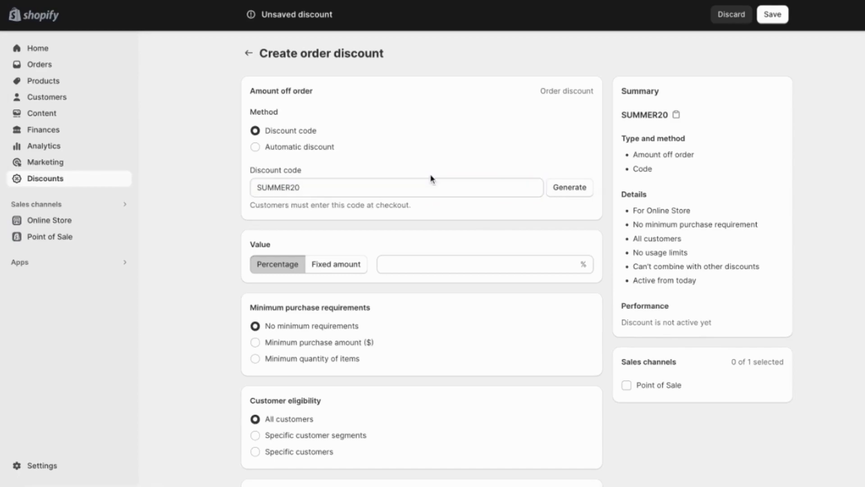
Set the discount value to 20 percent
click(423, 262)
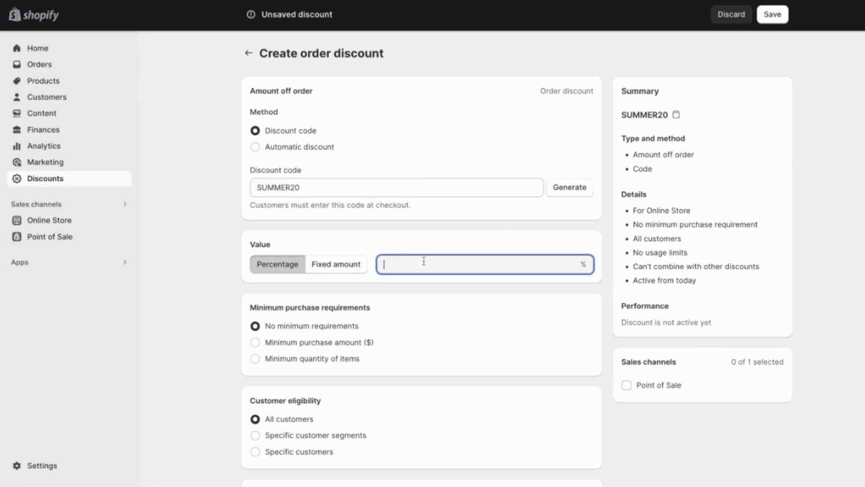
text(20)
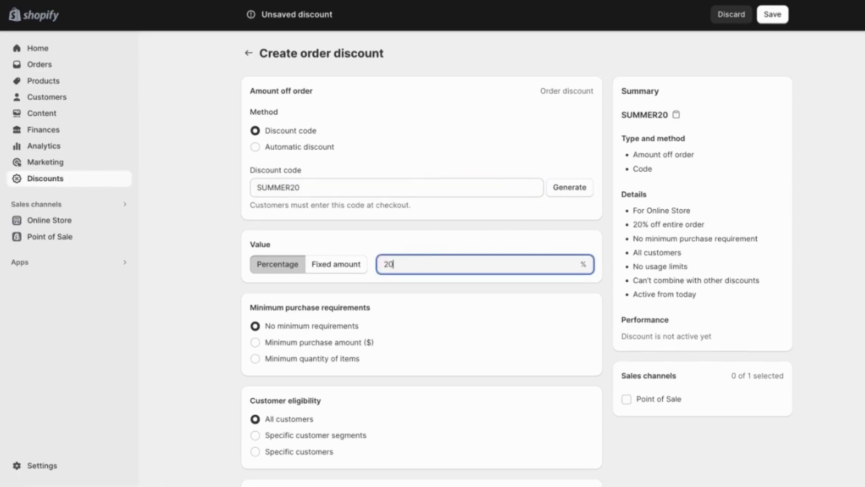
Require a minimum purchase amount of $100
scroll(318, 279, down, 1)
click(255, 289)
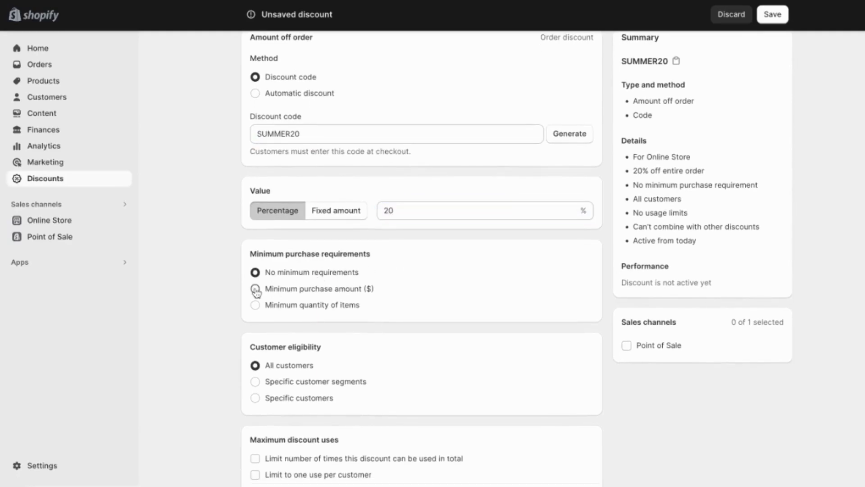
click(309, 304)
text(100)
click(385, 310)
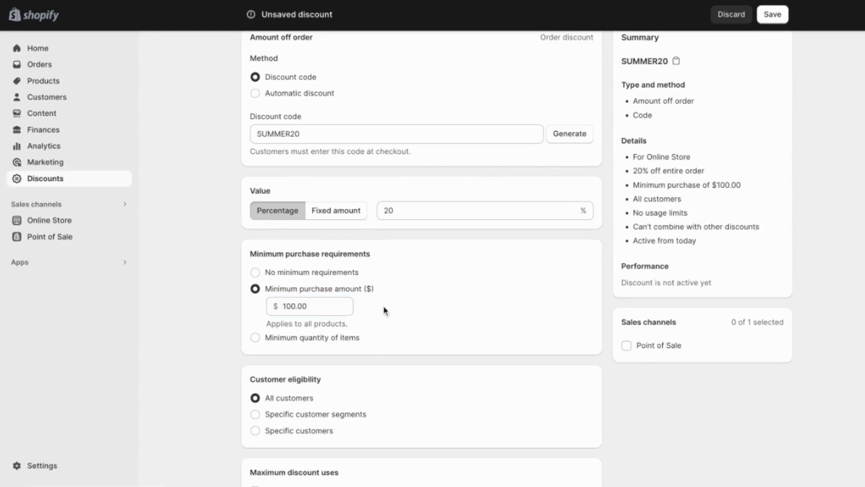
Restrict customer eligibility to the Email subscribers customer segment
scroll(385, 310, down, 3)
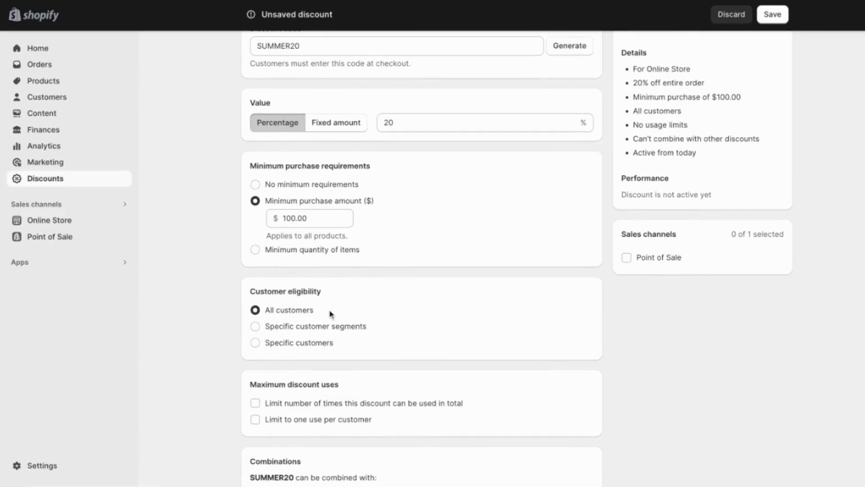
click(256, 328)
click(333, 361)
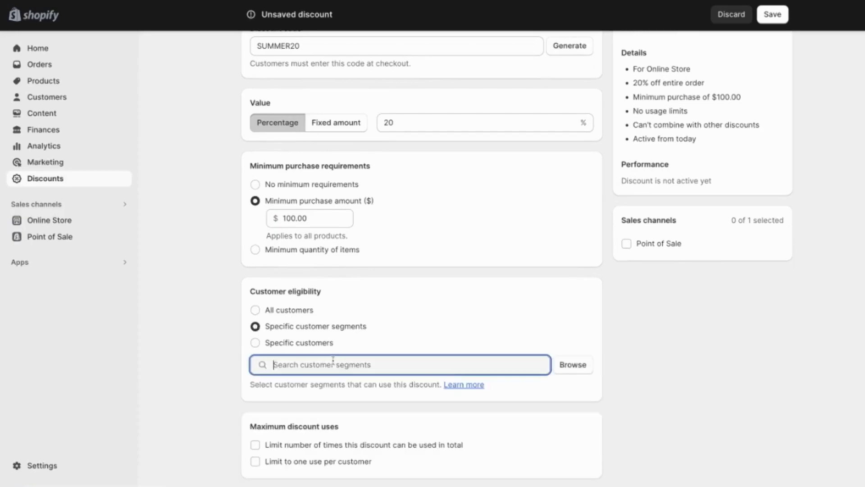
click(564, 365)
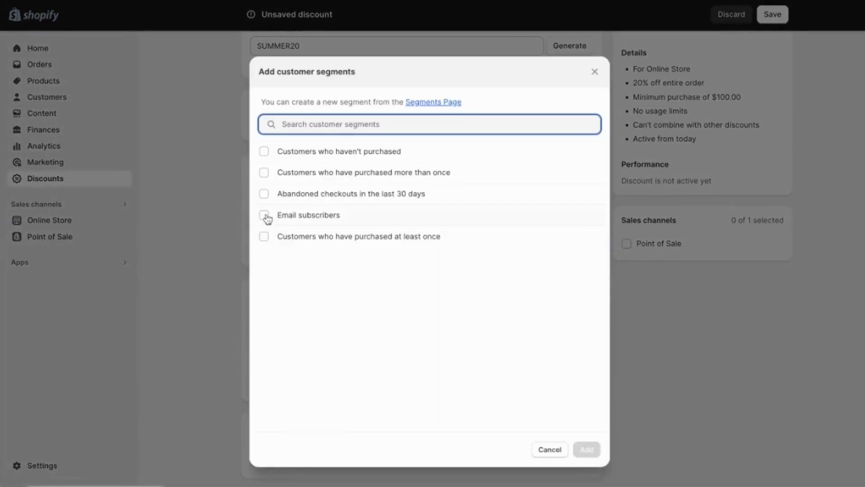
click(265, 216)
click(586, 449)
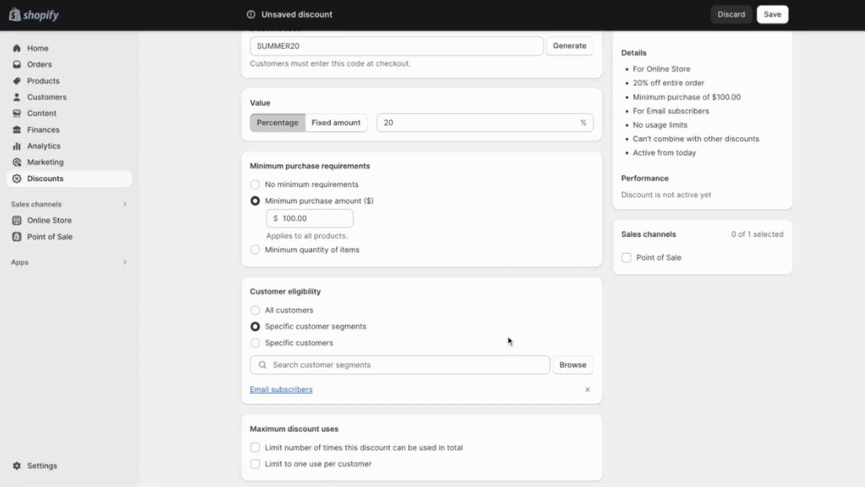
Limit the discount to one use per customer
scroll(509, 341, down, 2)
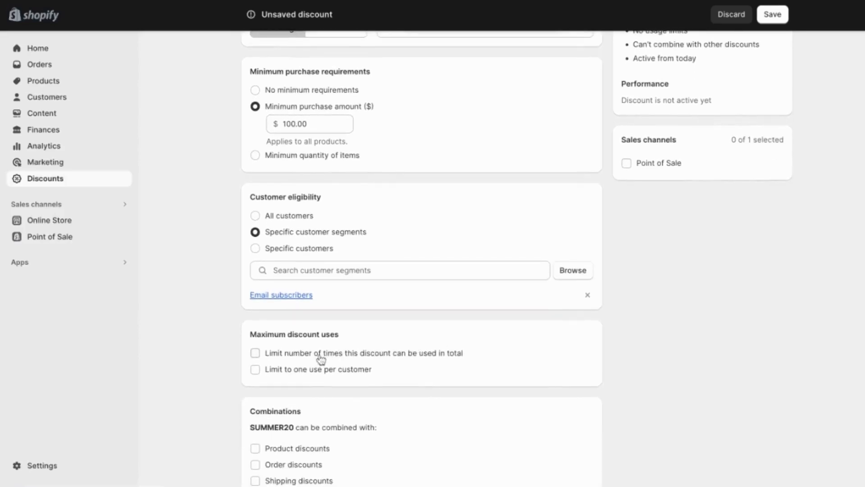
click(256, 370)
Enable an end date and set it to 2023-08-12
scroll(466, 406, down, 3)
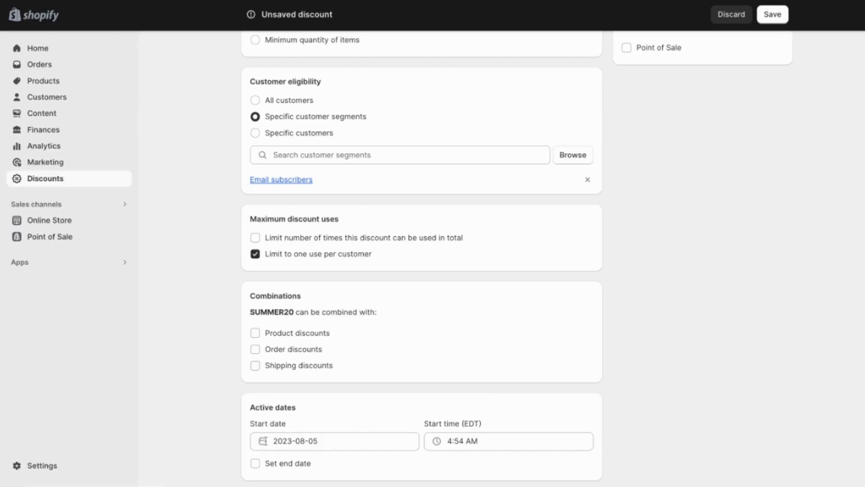
click(255, 463)
scroll(257, 464, down, 1)
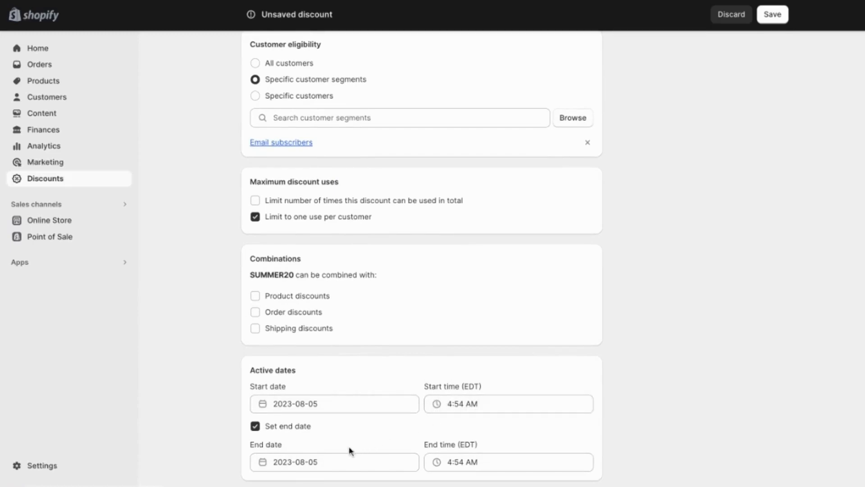
click(319, 462)
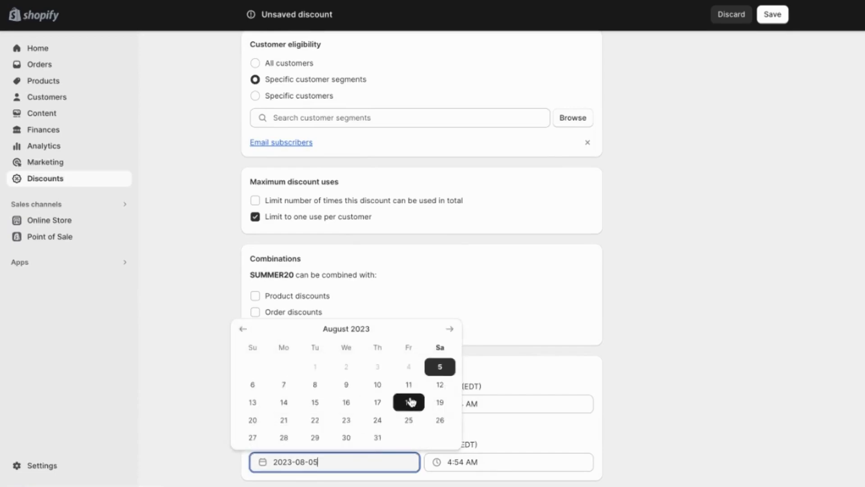
click(441, 386)
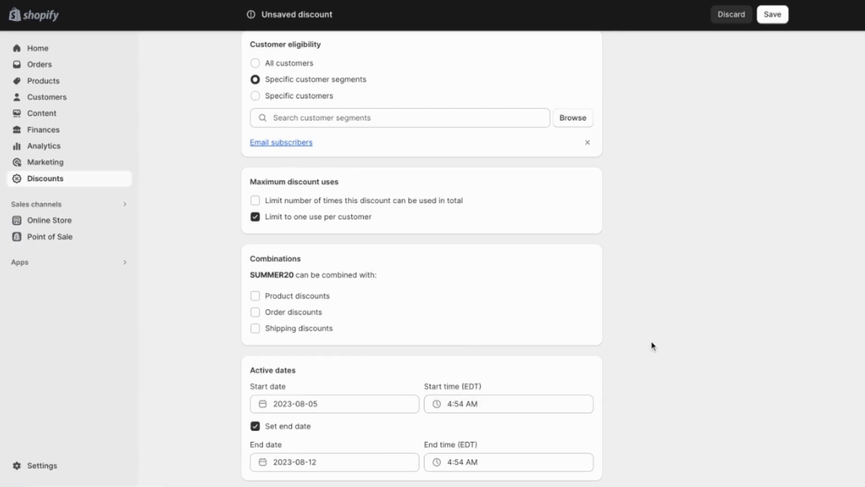
Add Point of Sale as a sales channel for the discount
scroll(651, 346, up, 9)
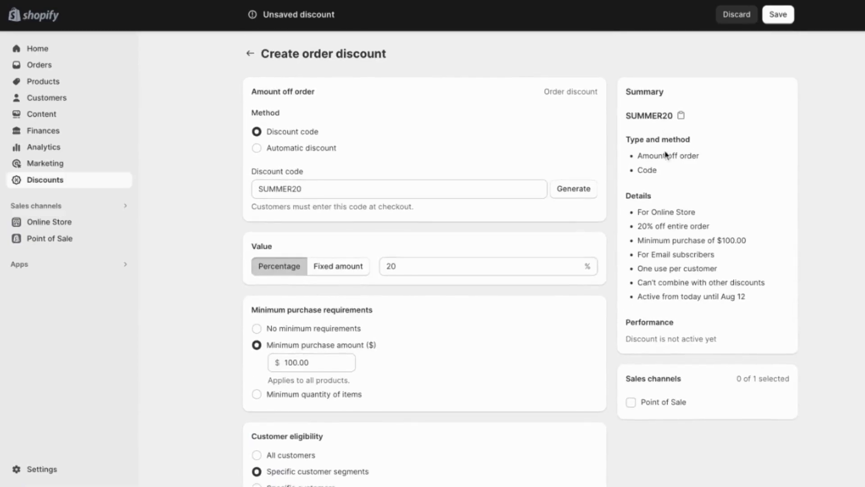
click(631, 402)
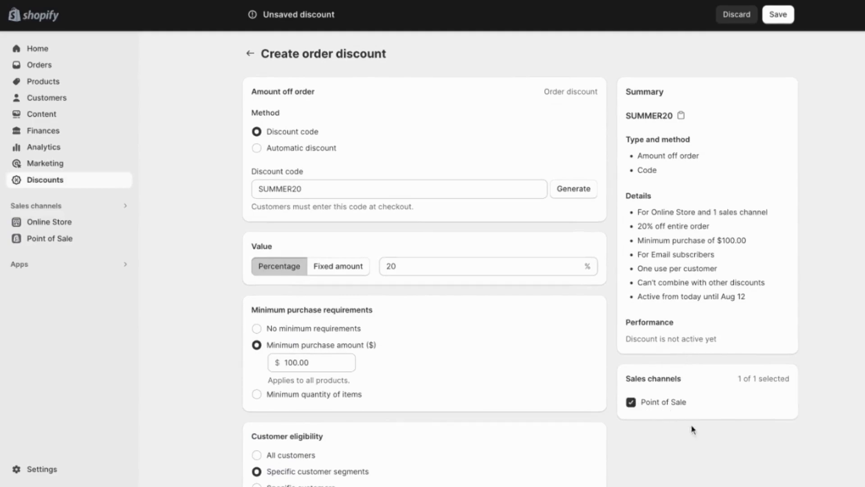
Save the discount
scroll(729, 228, down, 9)
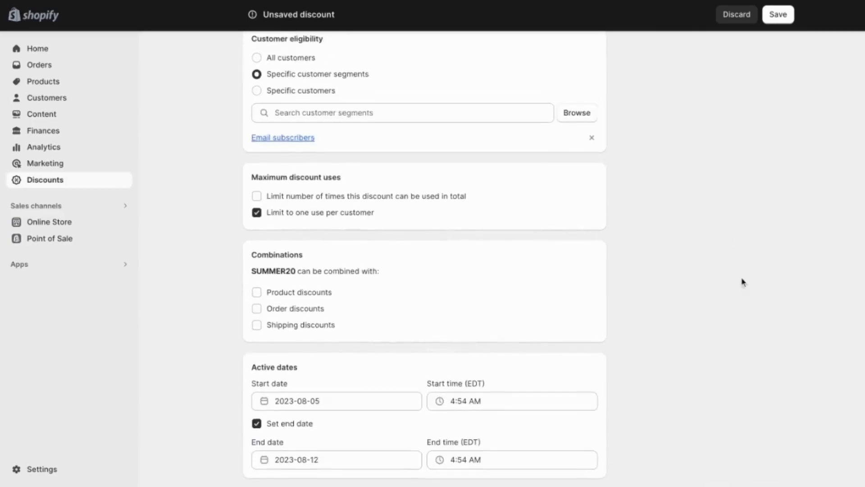
click(778, 14)
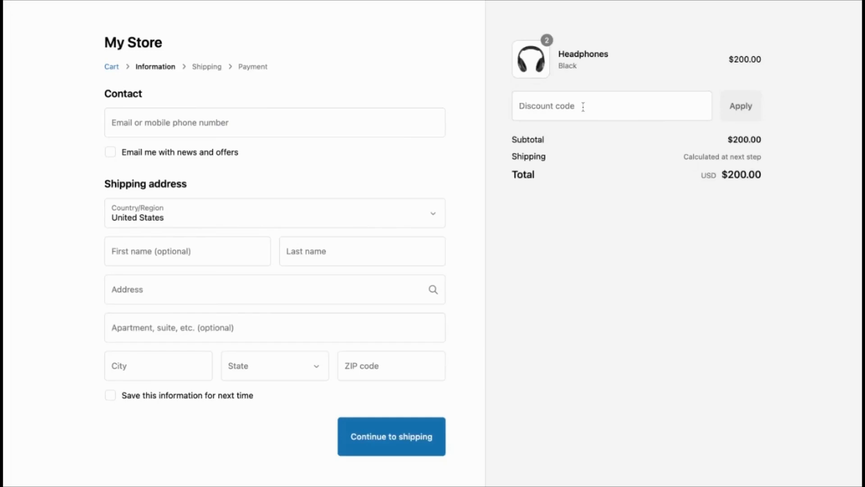
Enter the code SUMMER20 in a discount field and apply it
click(583, 107)
text(SUMMER20)
click(727, 108)
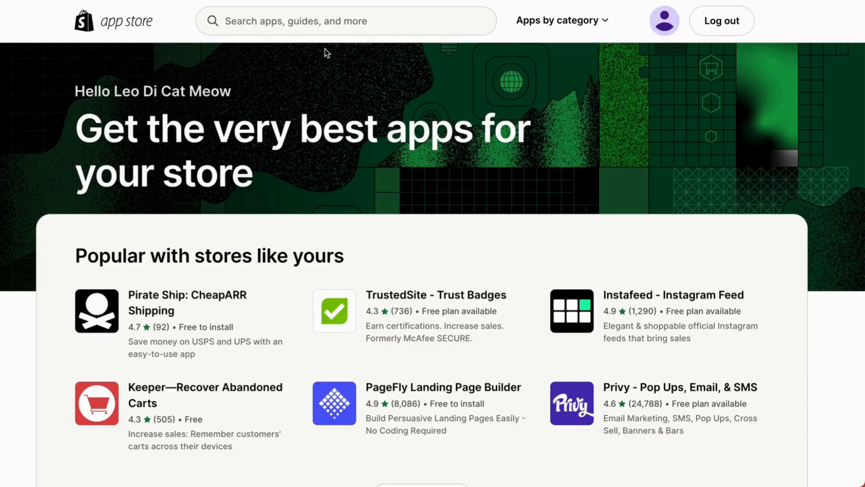
Search the Shopify App Store for "Automatic discount"
click(301, 24)
text(A)
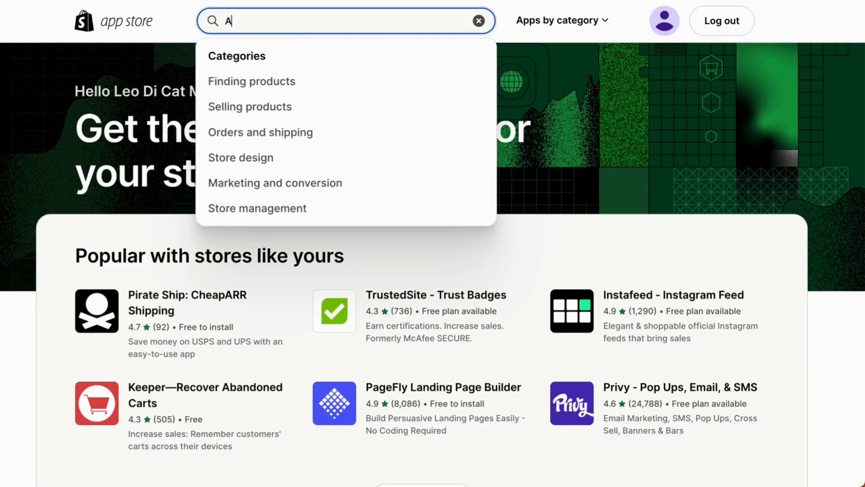
text(utomatic discount)
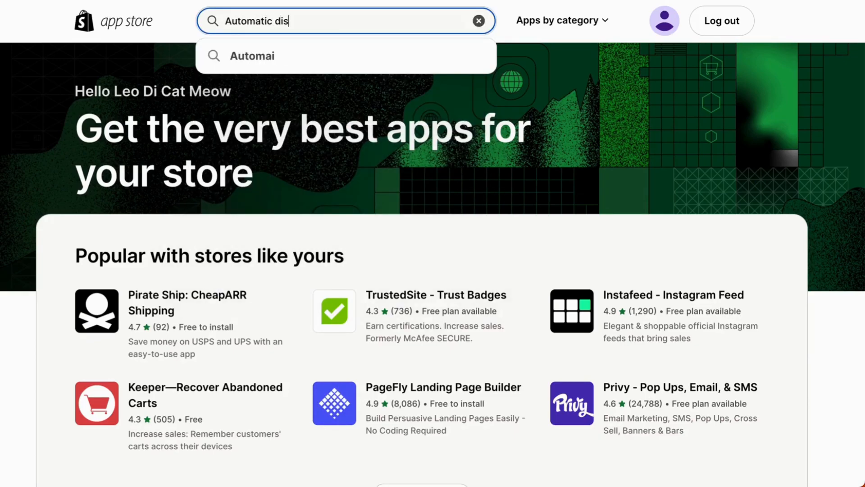
key(Return)
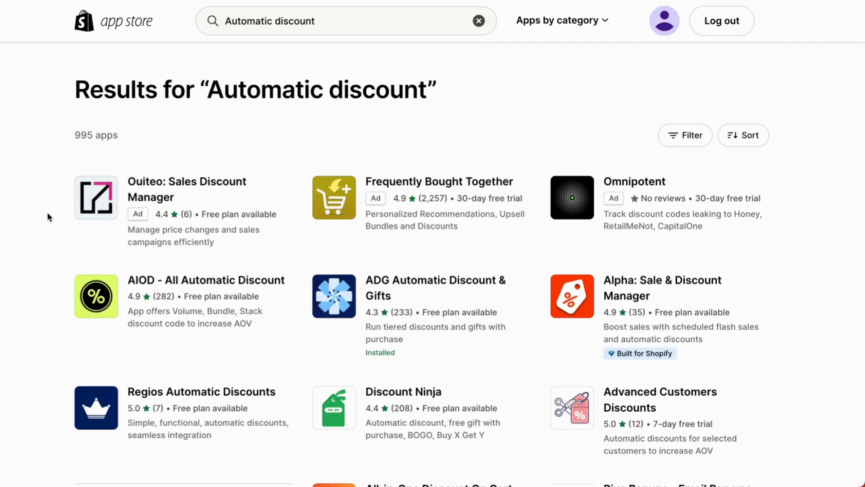
Open the ADG Automatic Discount & Gifts app from the search results
scroll(48, 214, down, 2)
scroll(47, 212, down, 1)
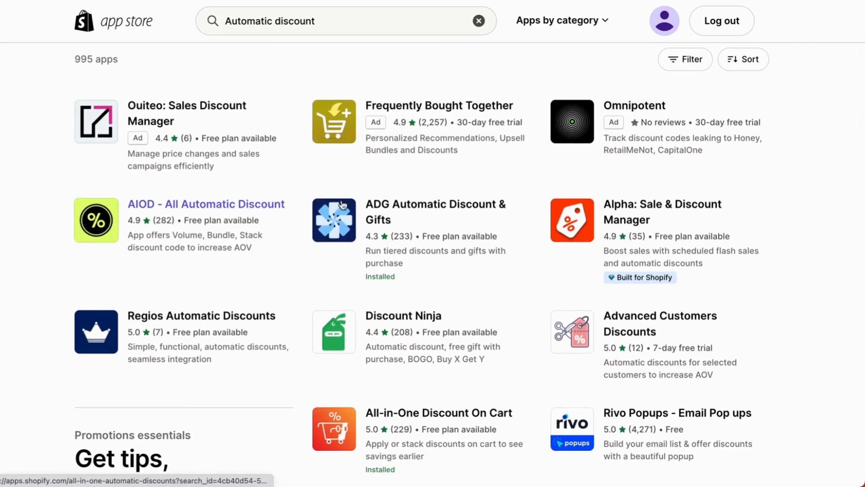
click(408, 207)
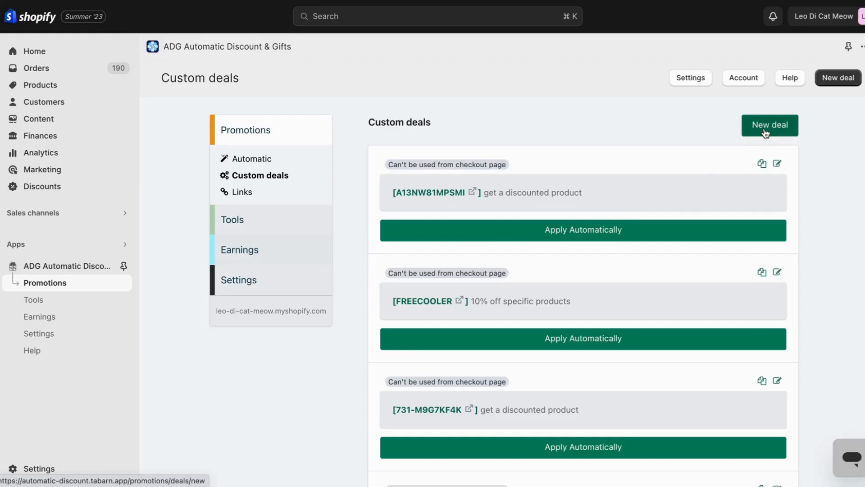
click(764, 131)
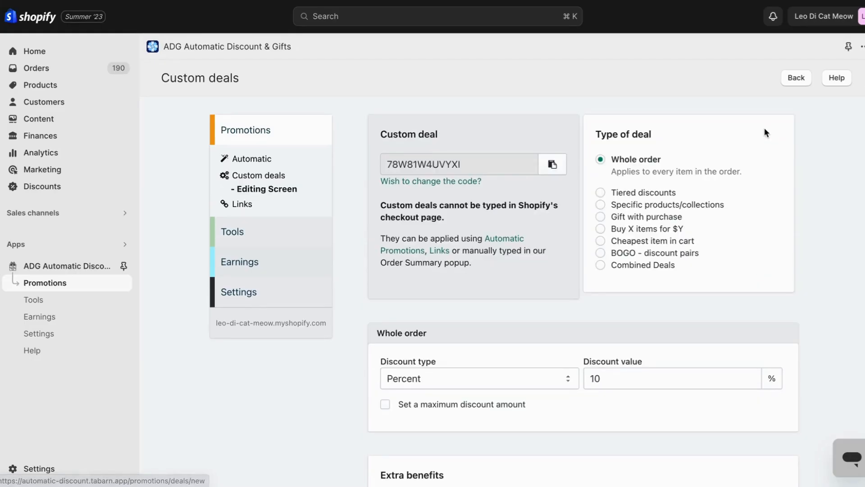
Switch the custom deal type through Tiered discounts and BOGO - discount pairs to Gift with purchase
click(631, 194)
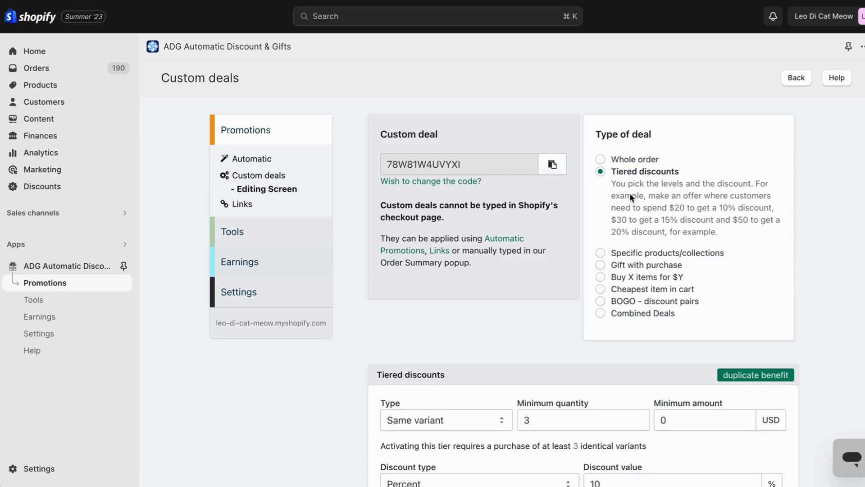
click(618, 300)
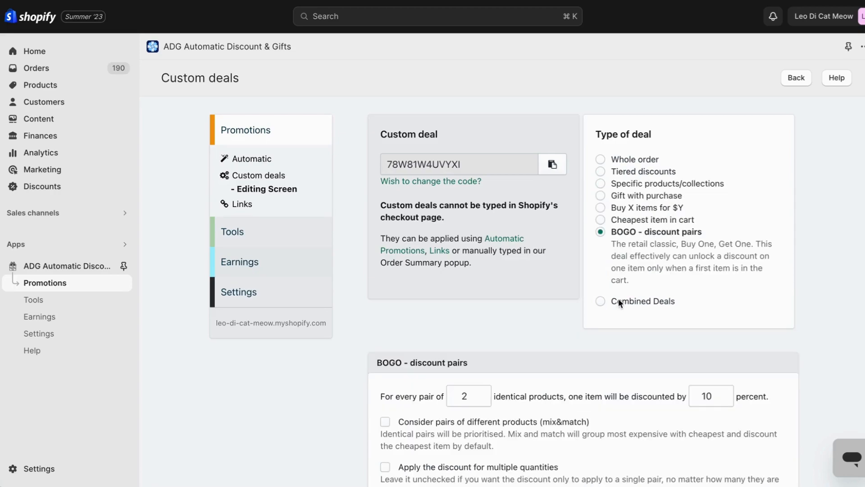
click(630, 197)
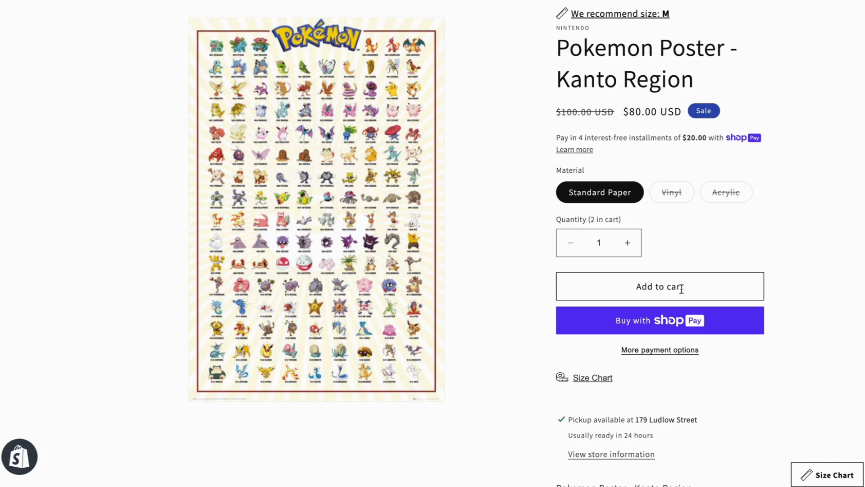
Add the Pokemon Poster - Kanto Region to the cart and open the discount code entry
click(670, 290)
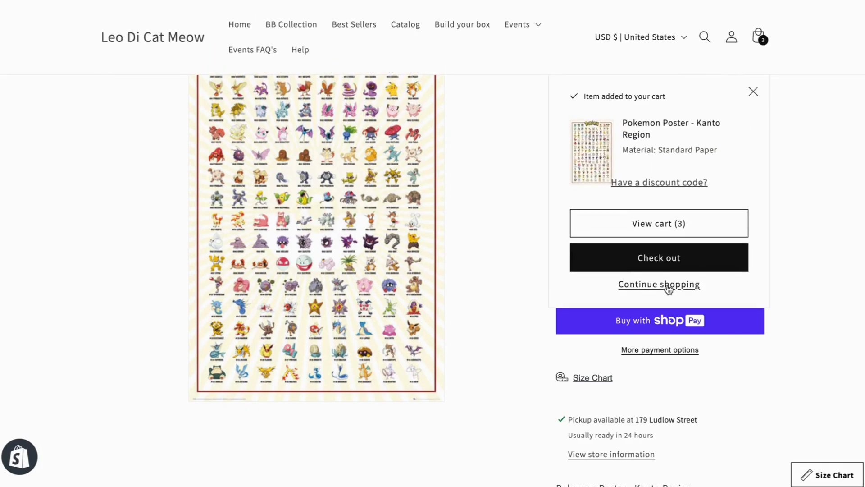
click(670, 184)
Paste the discount code into the order summary, apply it, and proceed to checkout
click(478, 260)
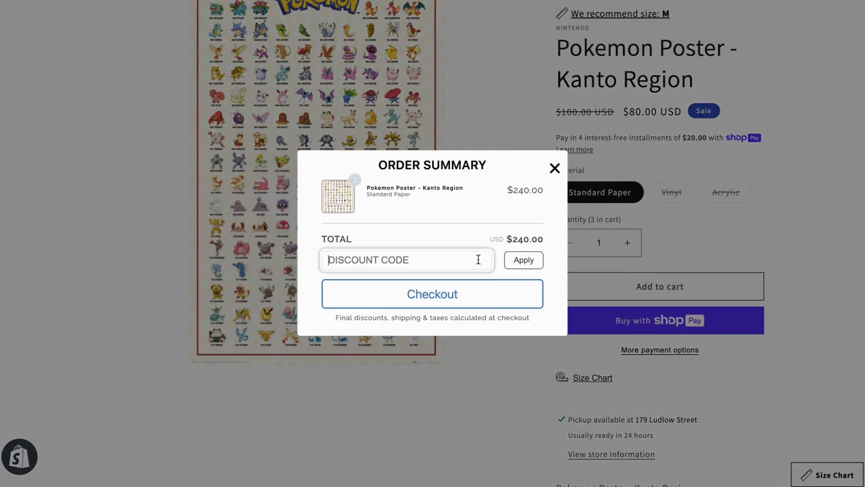
text(EN7TZ4TOYTC7)
click(518, 261)
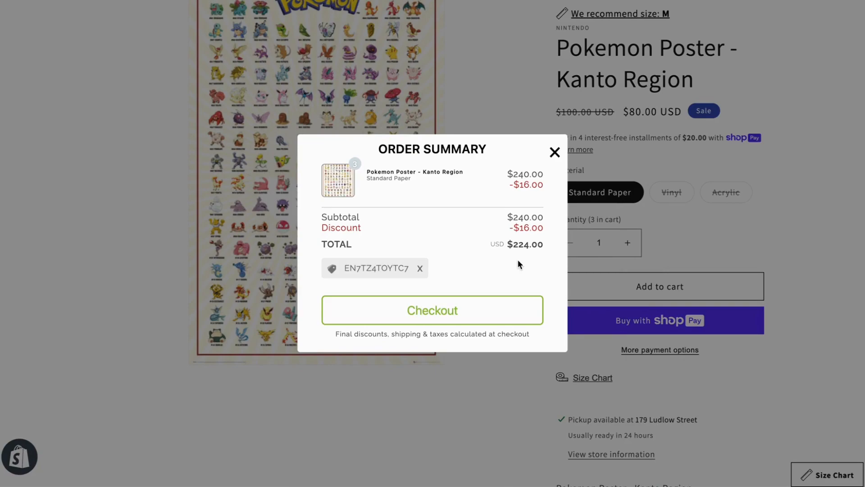
click(472, 310)
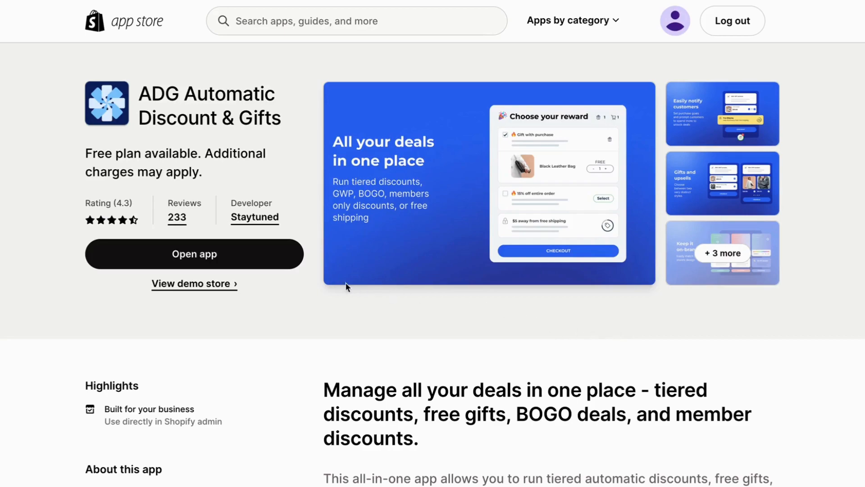
Open the ADG Automatic Discount & Gifts app from its App Store listing
click(256, 261)
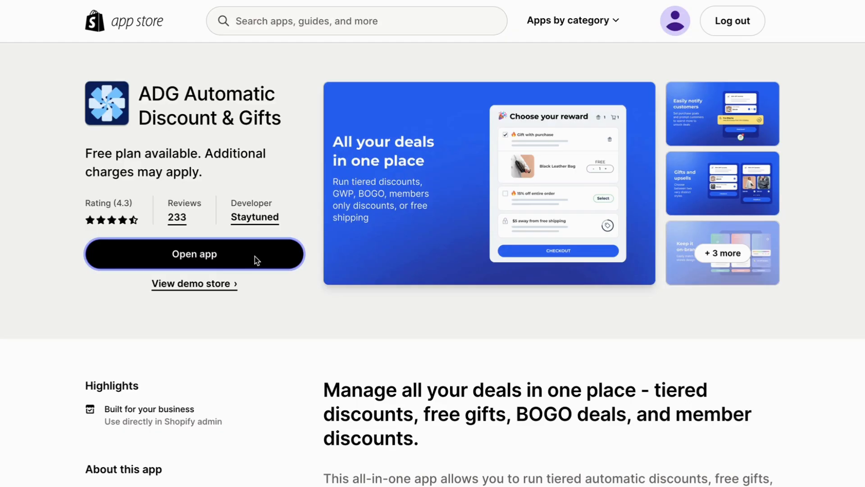